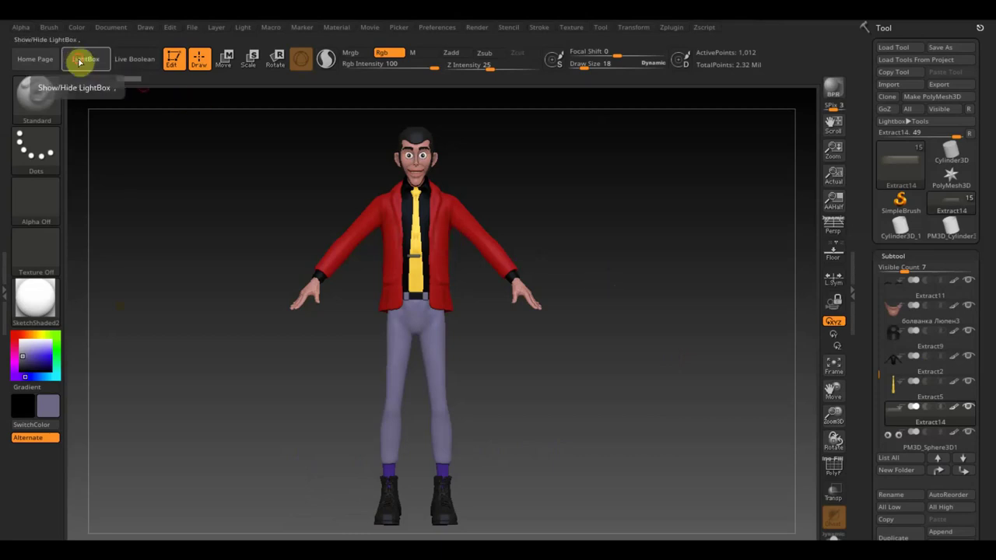
Enable LightBox 'Open At Launch' in Preferences, then close LightBox to reveal the full character.
click(80, 60)
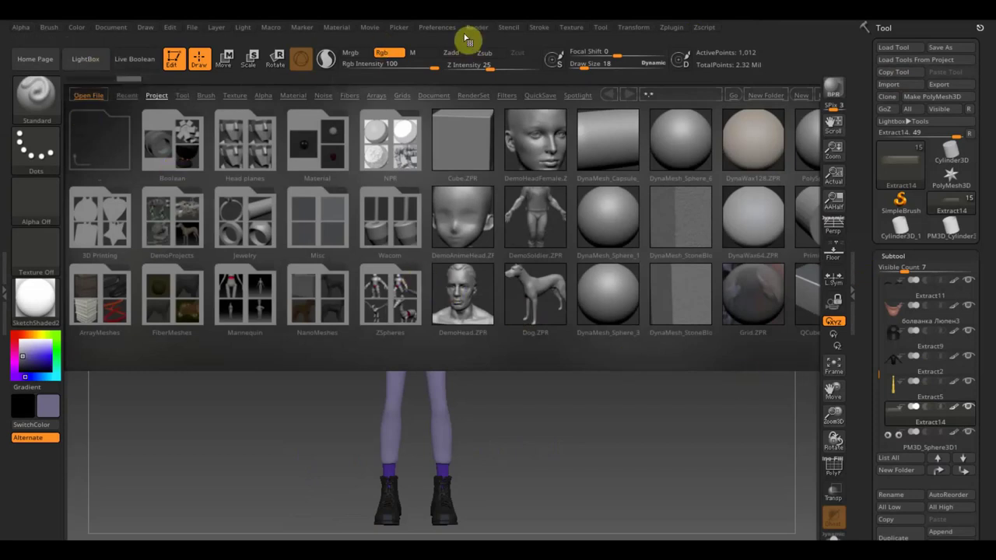
click(436, 28)
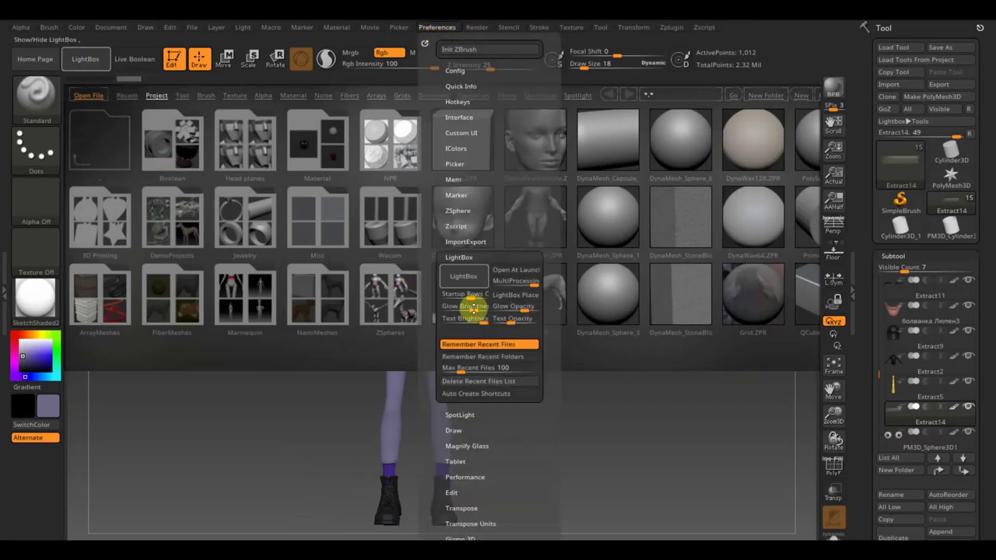
click(458, 255)
click(461, 257)
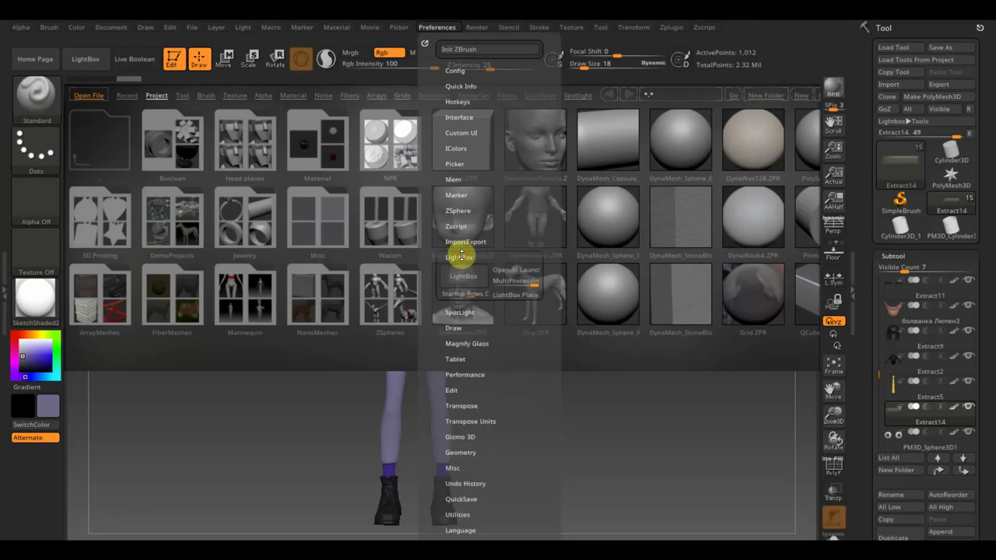
click(506, 272)
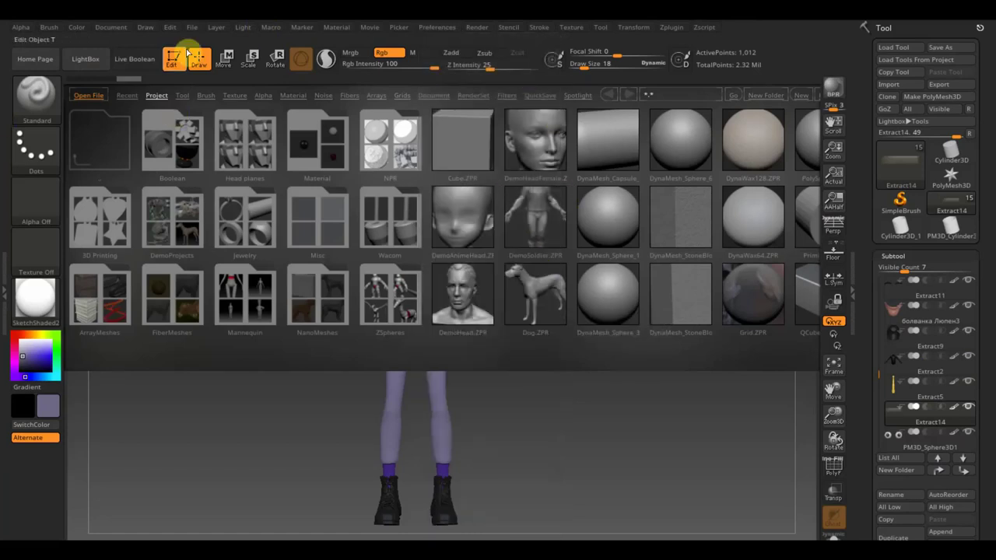
click(77, 60)
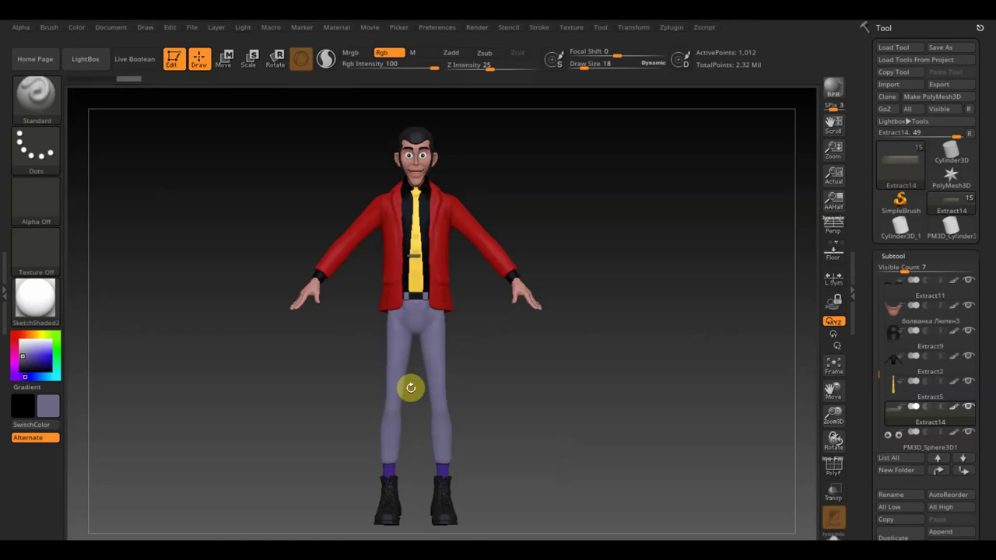
mouse_move(627, 257)
mouse_down()
mouse_move(602, 262)
mouse_move(656, 253)
mouse_move(634, 257)
mouse_up()
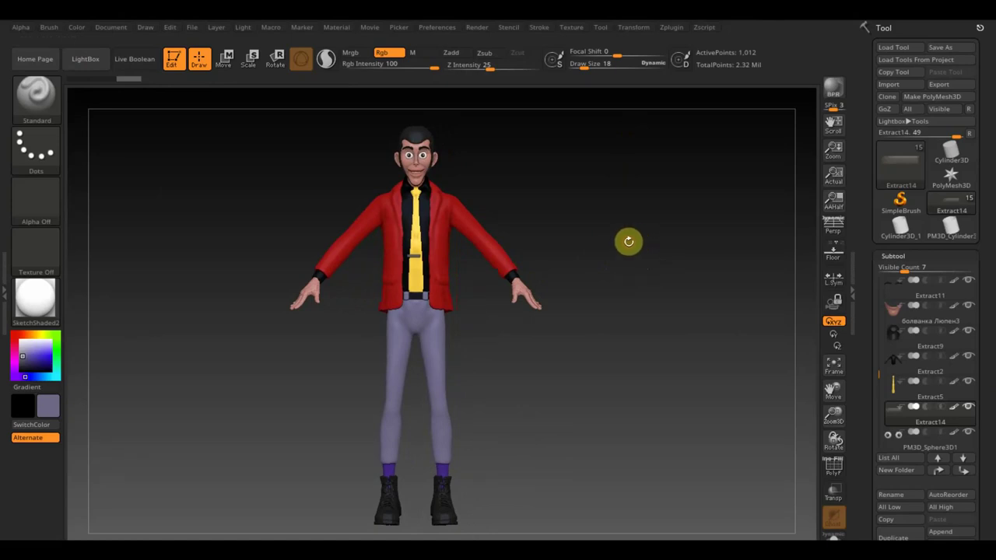
mouse_move(647, 242)
mouse_down()
mouse_move(625, 238)
mouse_move(682, 244)
mouse_move(598, 242)
mouse_move(658, 245)
mouse_up()
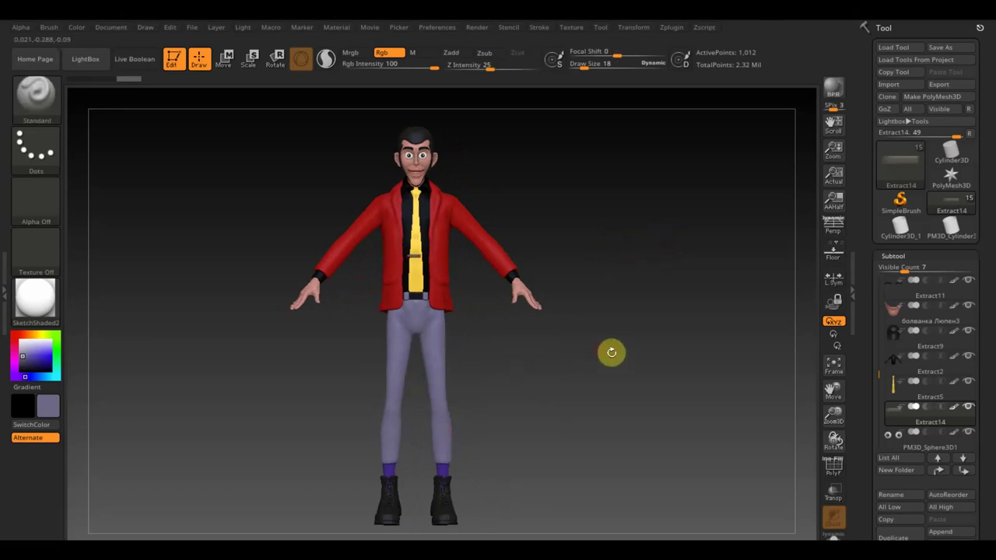
mouse_move(644, 342)
mouse_down()
mouse_move(563, 343)
mouse_move(642, 332)
mouse_move(649, 345)
mouse_up()
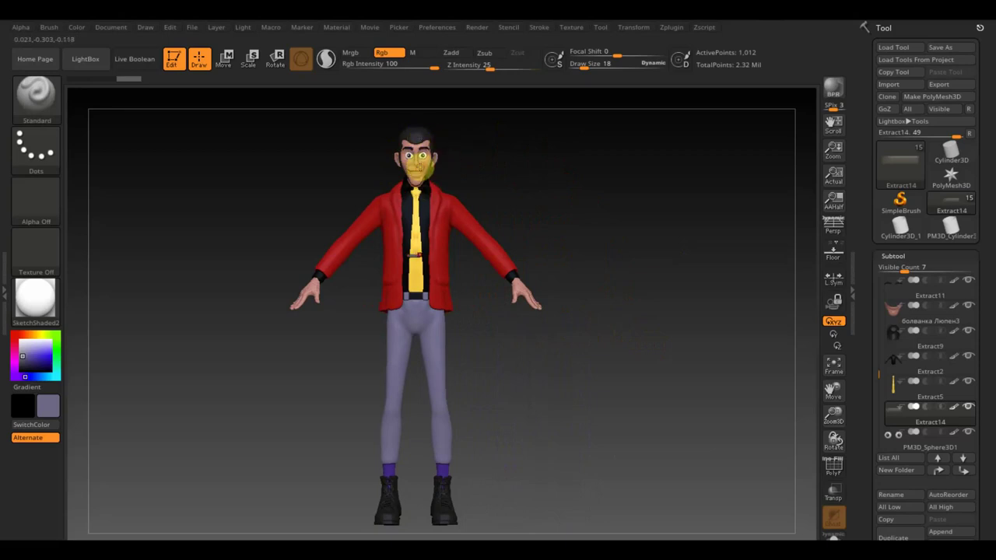
drag(532, 195, 499, 197)
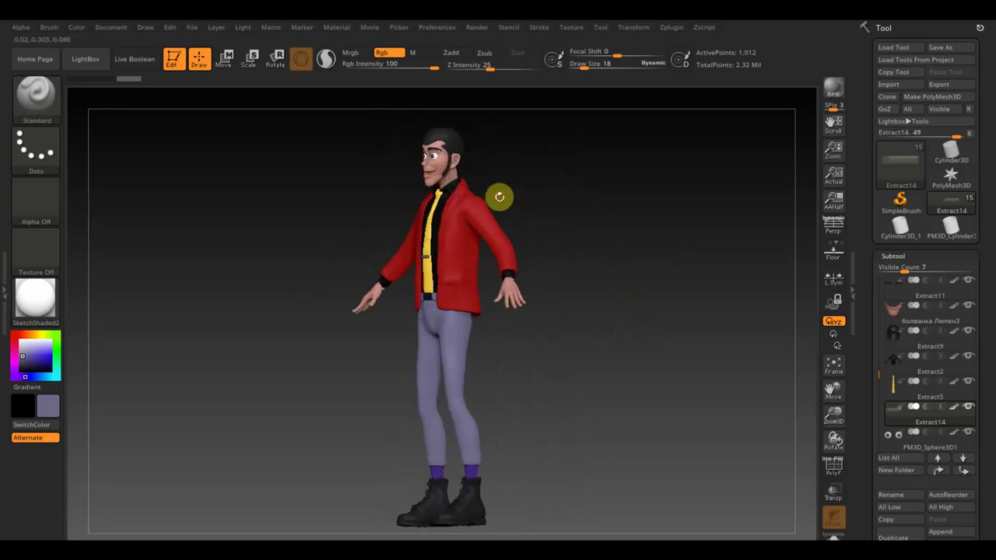
drag(525, 197, 569, 200)
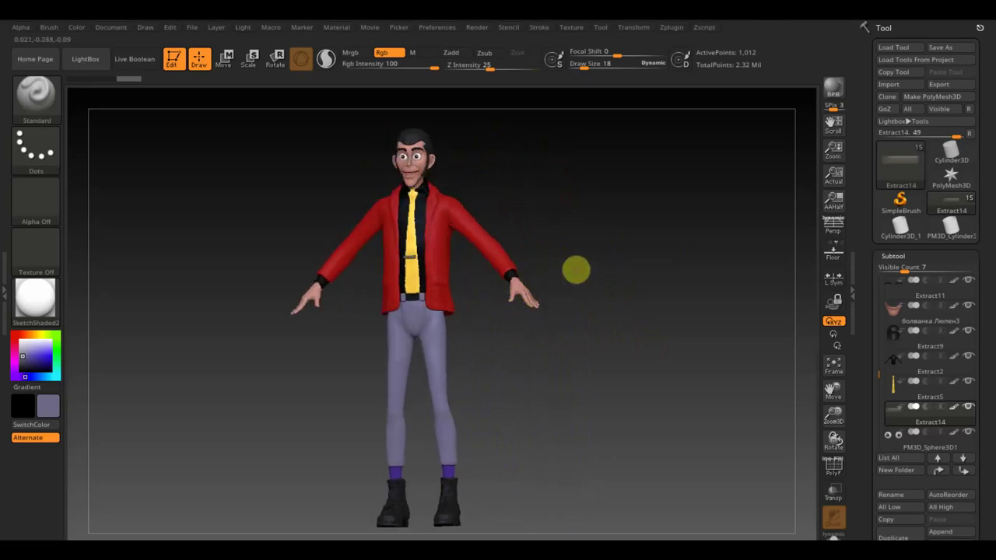
drag(581, 273, 589, 276)
drag(338, 338, 357, 339)
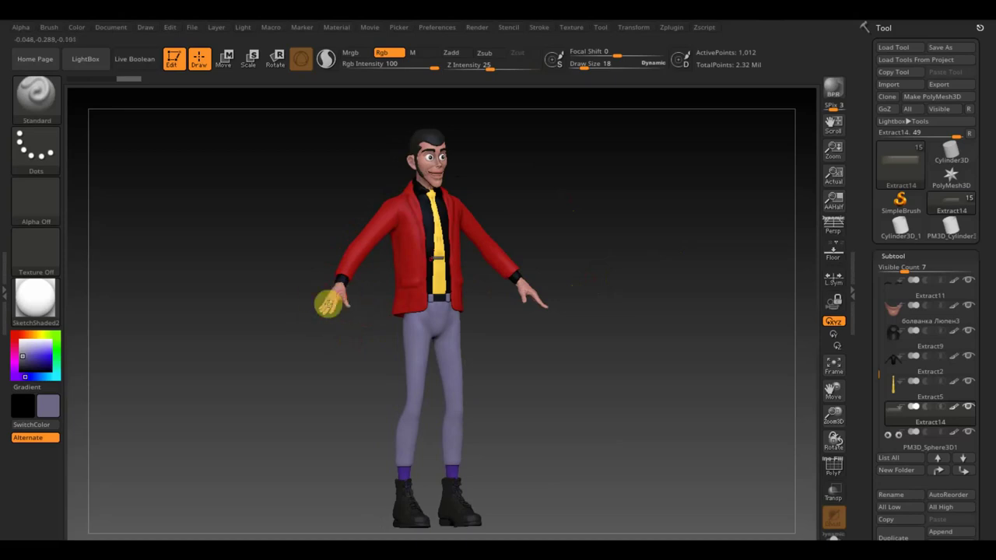
drag(350, 362, 300, 363)
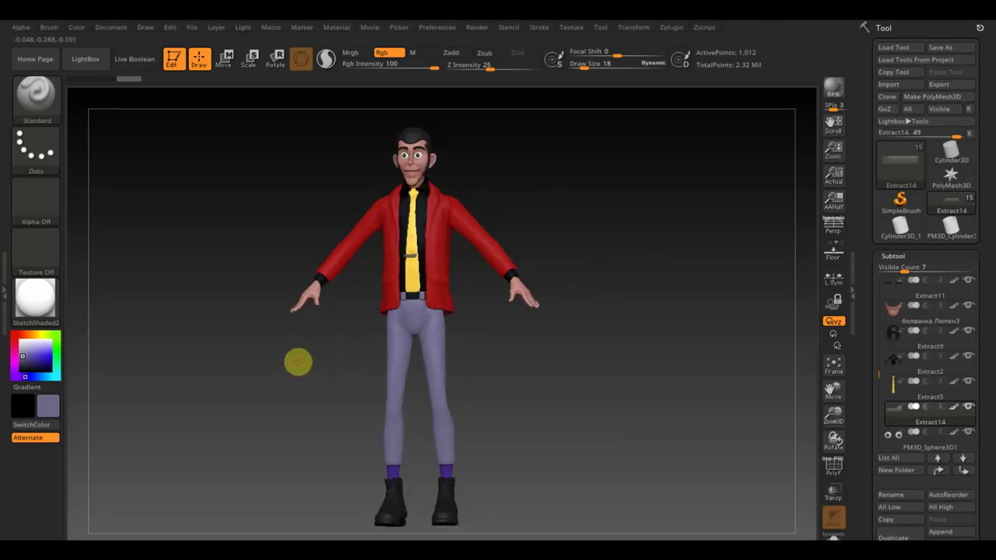
mouse_move(440, 504)
mouse_down()
mouse_move(539, 467)
mouse_move(547, 436)
mouse_up()
mouse_move(604, 458)
alt+mouse_down()
mouse_move(553, 373)
mouse_move(527, 369)
mouse_move(565, 438)
mouse_move(575, 285)
mouse_move(558, 316)
alt+mouse_up()
mouse_move(620, 357)
mouse_down()
mouse_move(680, 353)
mouse_move(642, 371)
mouse_up()
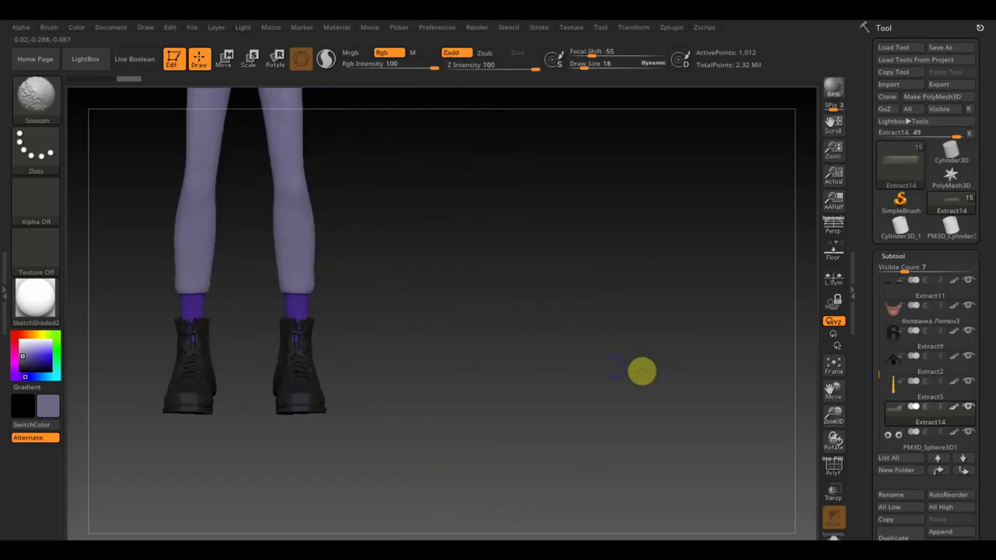
mouse_move(502, 366)
mouse_down()
mouse_move(507, 387)
mouse_move(488, 252)
mouse_move(562, 483)
mouse_move(547, 336)
mouse_move(552, 380)
mouse_up()
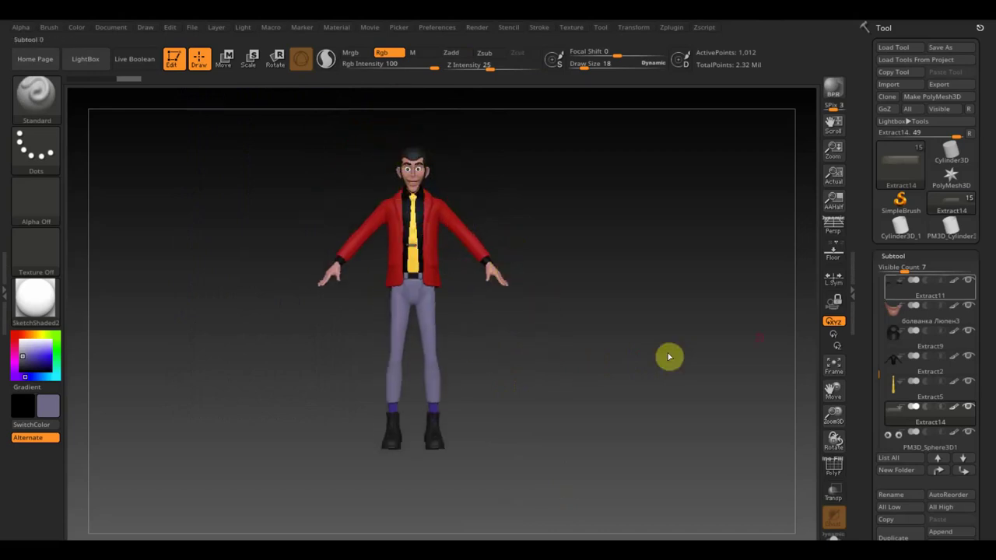
Make the body subtool active, isolate it, and orbit to inspect it.
key(n)
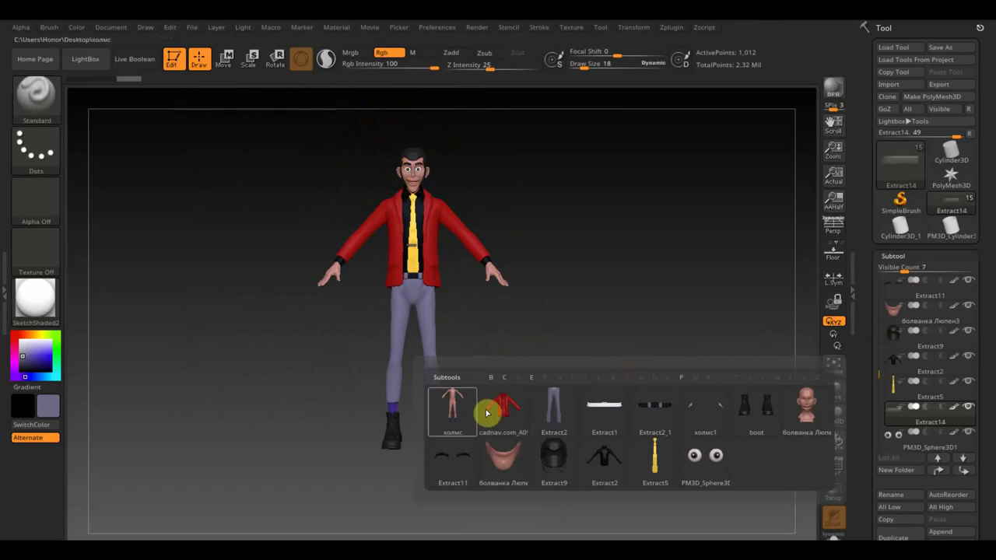
click(455, 406)
shift+click(968, 280)
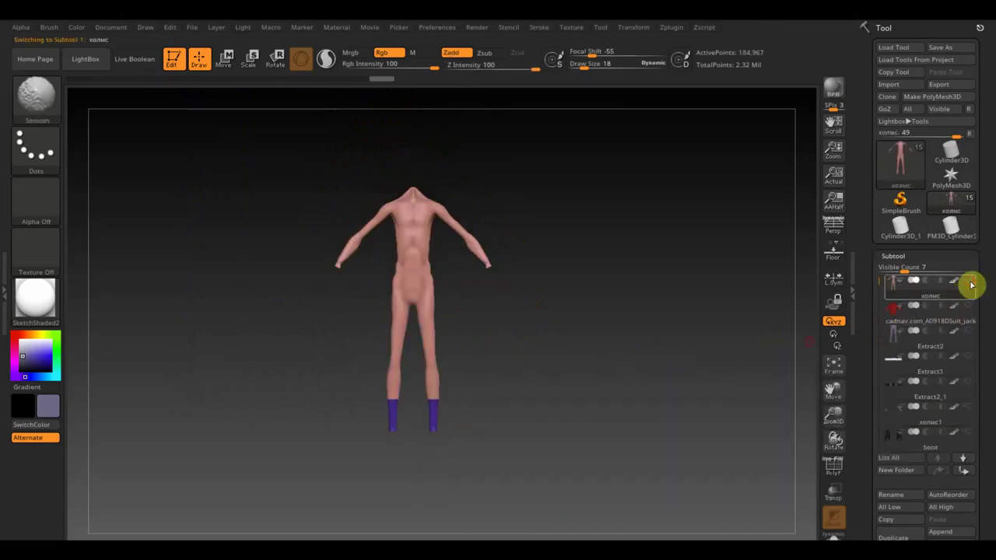
mouse_move(653, 363)
mouse_down()
mouse_move(617, 372)
mouse_move(673, 363)
mouse_move(650, 359)
mouse_up()
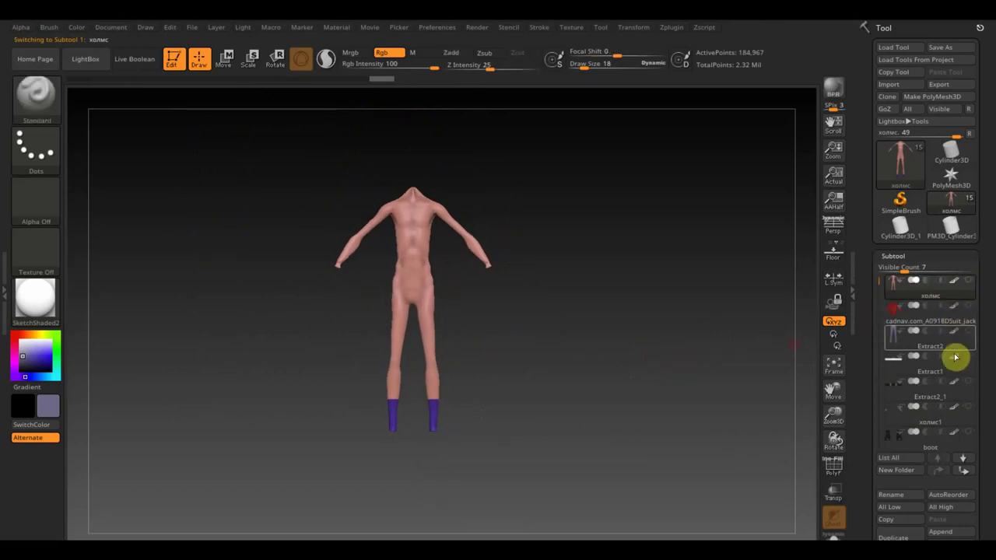
Switch through the red jacket subtool to Extract1, rotating each to face the front.
click(911, 315)
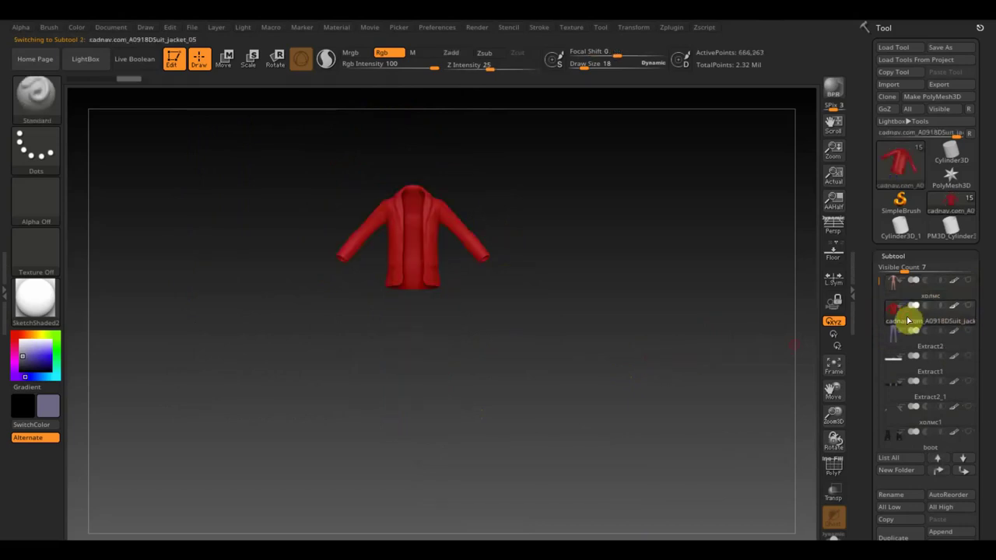
mouse_move(460, 327)
mouse_down()
mouse_move(506, 358)
mouse_move(433, 360)
mouse_move(589, 340)
mouse_move(556, 353)
mouse_up()
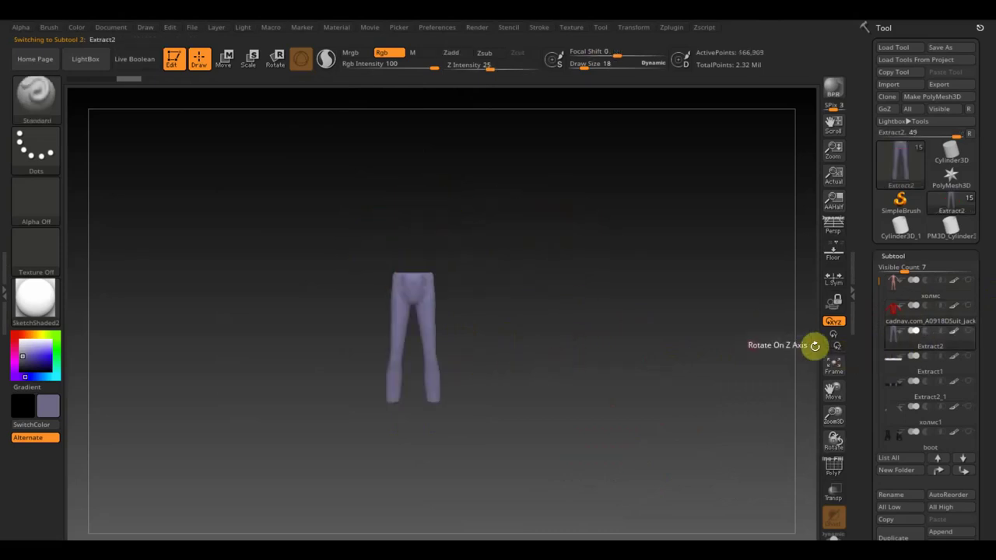
click(895, 372)
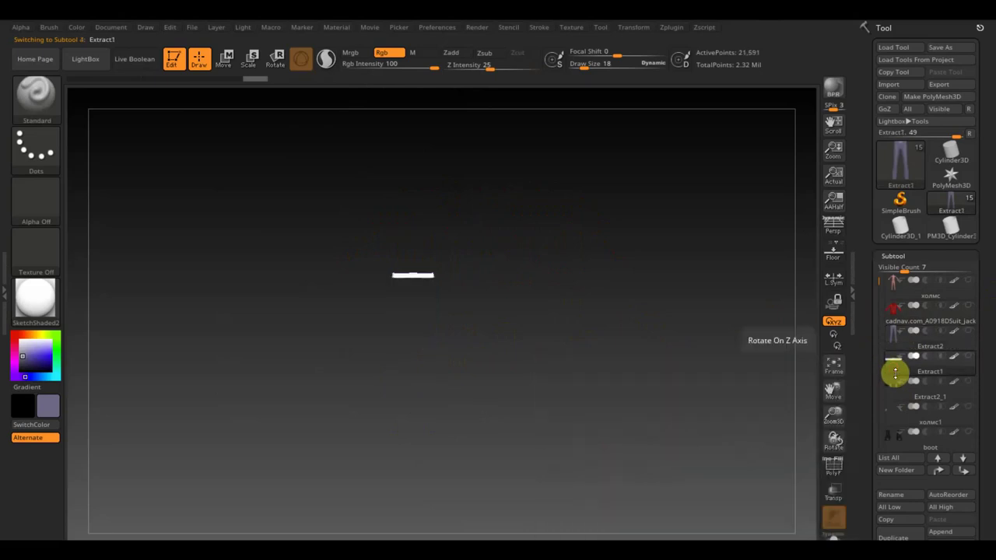
mouse_move(614, 300)
mouse_down()
mouse_move(607, 350)
mouse_move(586, 377)
mouse_move(553, 256)
mouse_move(571, 215)
mouse_up()
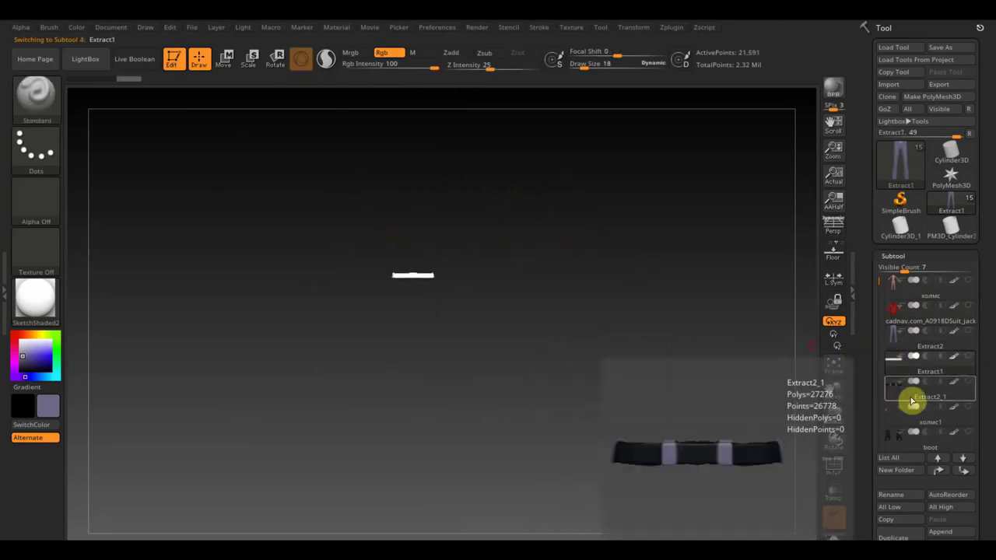
scroll(989, 487, down, 2)
drag(990, 487, 982, 422)
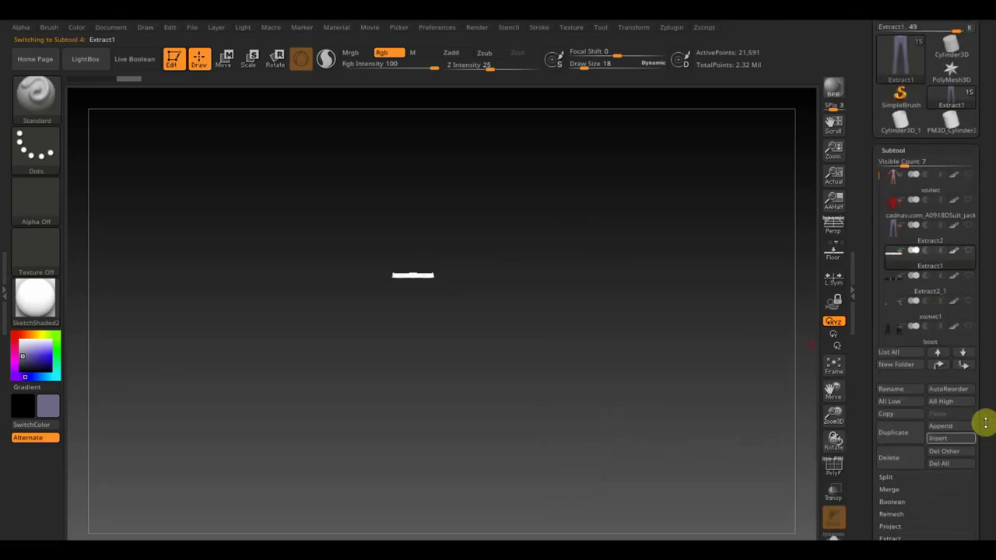
Delete Extract1 permanently, load the CurveStrapSnap brush, and select the холмс1 subtool.
click(889, 462)
click(781, 488)
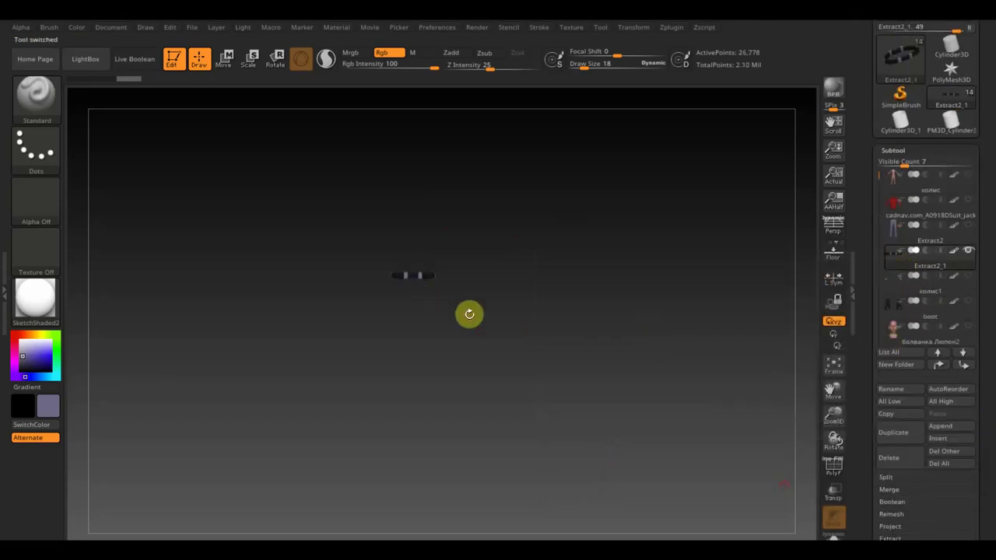
click(36, 99)
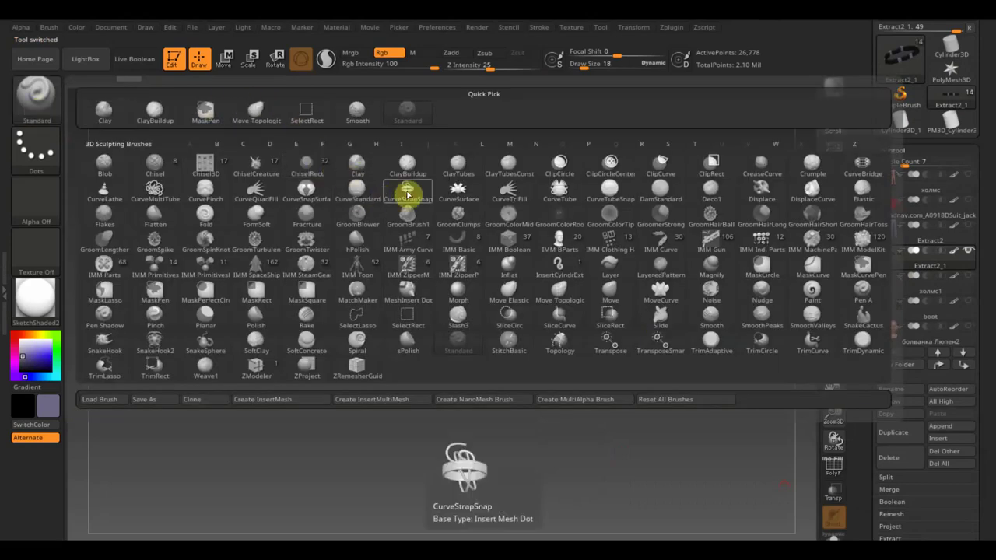
click(407, 193)
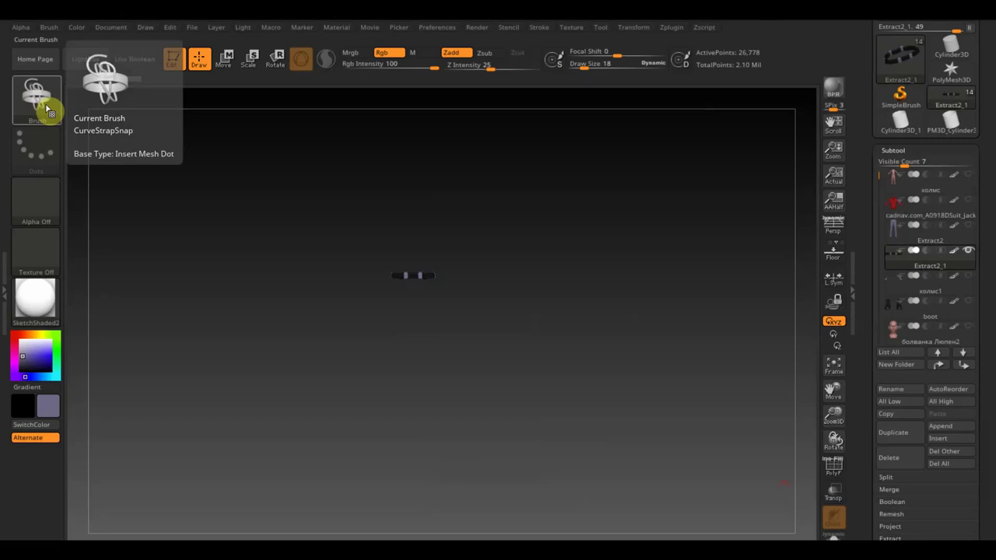
mouse_move(926, 315)
scroll(985, 257, down, 2)
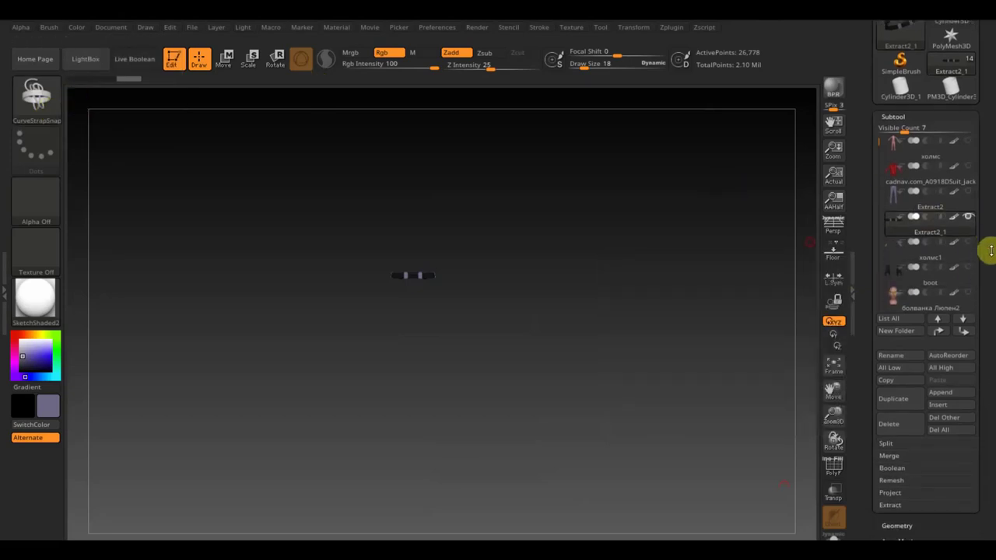
click(965, 312)
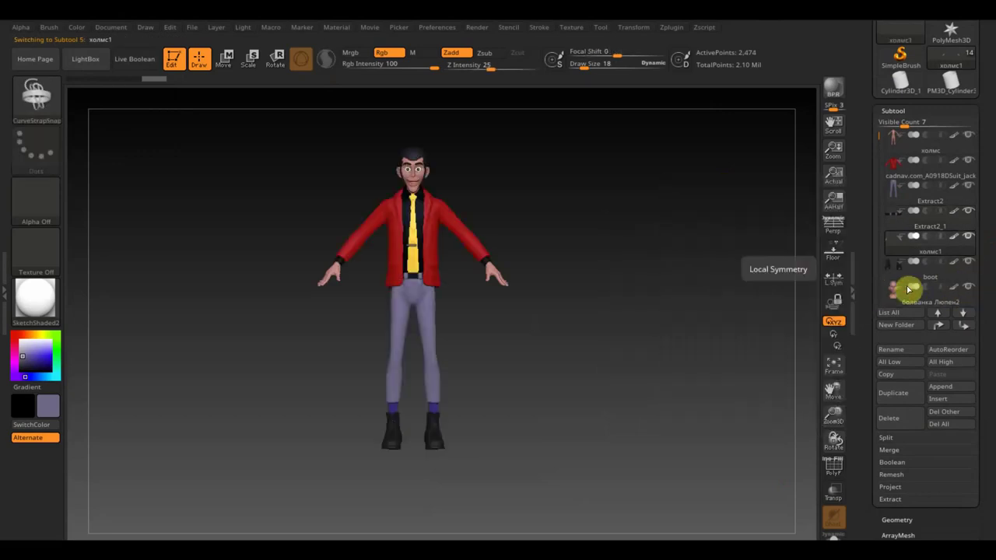
Zoom in on the head and torso, orbiting through front, profile and three-quarter views.
mouse_move(688, 280)
alt+right_down()
mouse_move(673, 269)
mouse_move(692, 309)
mouse_move(695, 263)
mouse_move(693, 295)
mouse_move(716, 291)
mouse_move(674, 291)
alt+right_up()
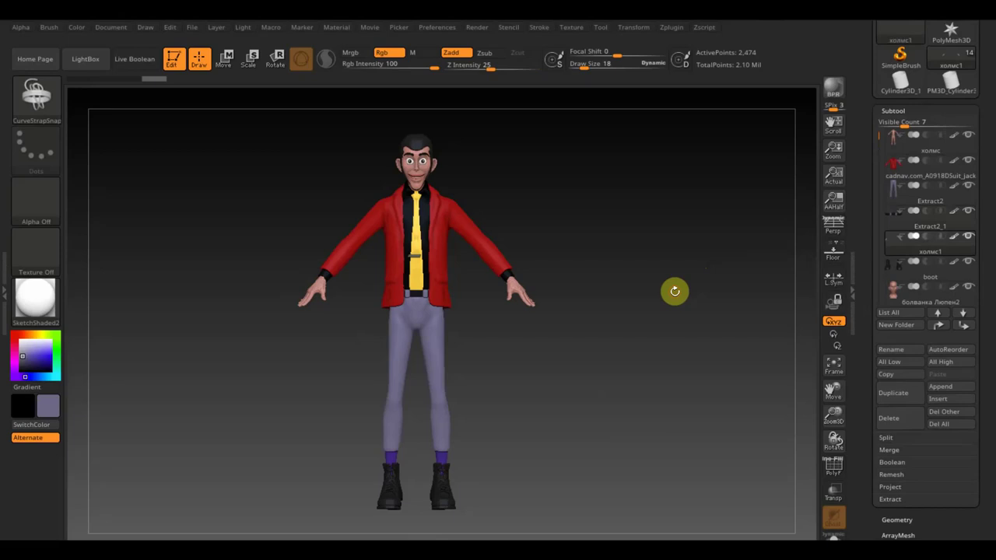
mouse_move(543, 278)
mouse_down()
mouse_move(556, 266)
mouse_move(630, 499)
mouse_up()
alt+drag(623, 180, 770, 482)
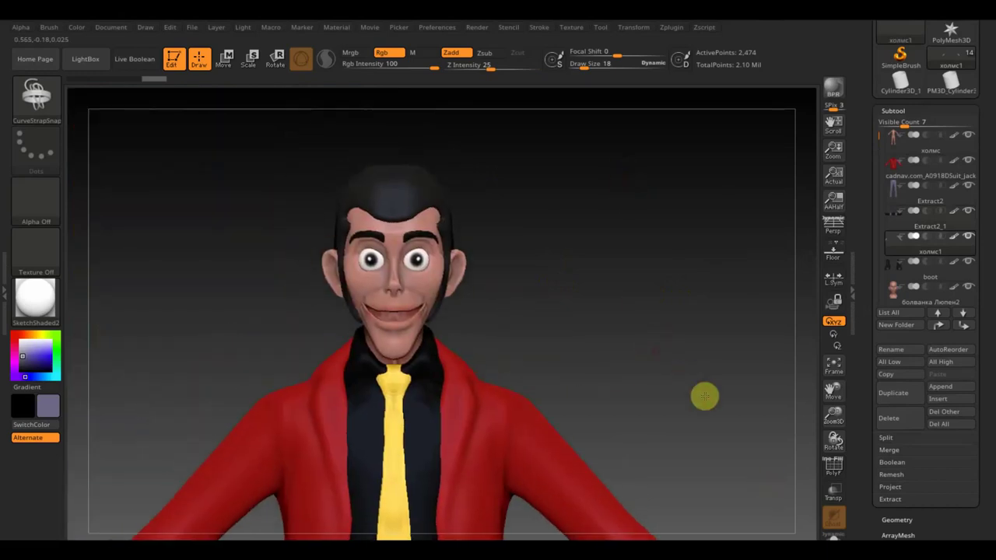
mouse_move(591, 344)
mouse_down()
mouse_move(625, 353)
mouse_move(646, 381)
mouse_up()
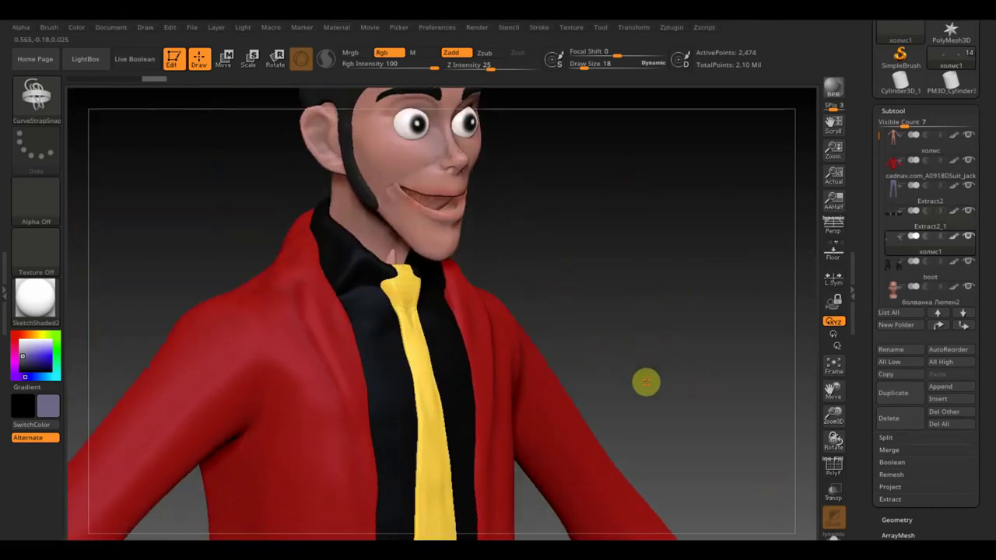
drag(629, 265, 660, 378)
drag(520, 316, 585, 324)
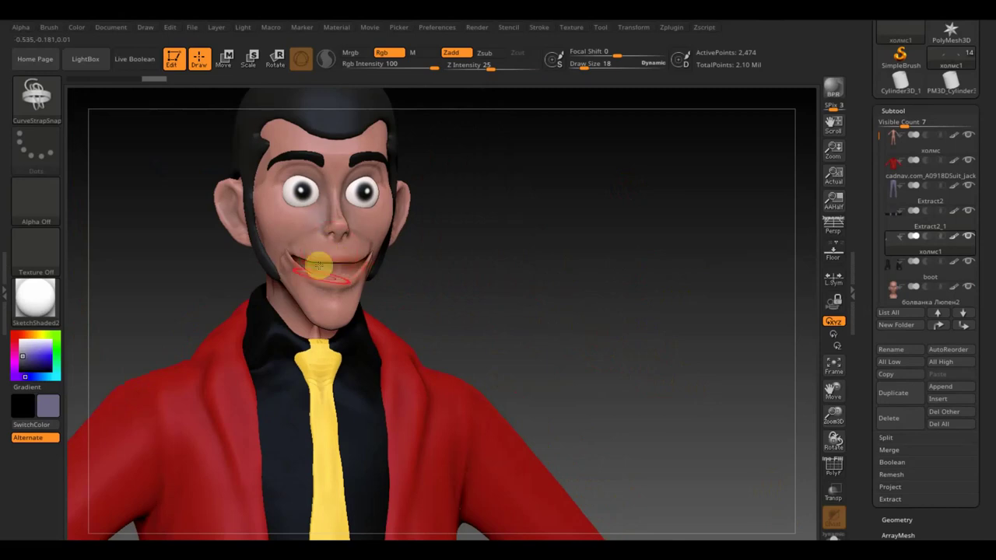
mouse_move(477, 317)
mouse_down()
mouse_move(513, 322)
mouse_move(493, 313)
mouse_move(502, 287)
mouse_up()
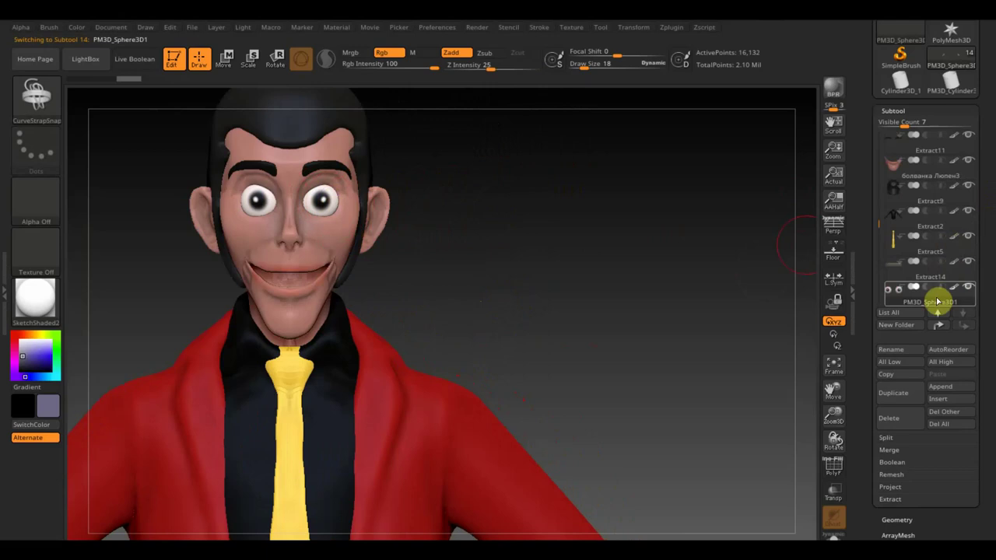
Select Extract14, review the eyeless head from side, front and profile, then zoom out.
click(906, 276)
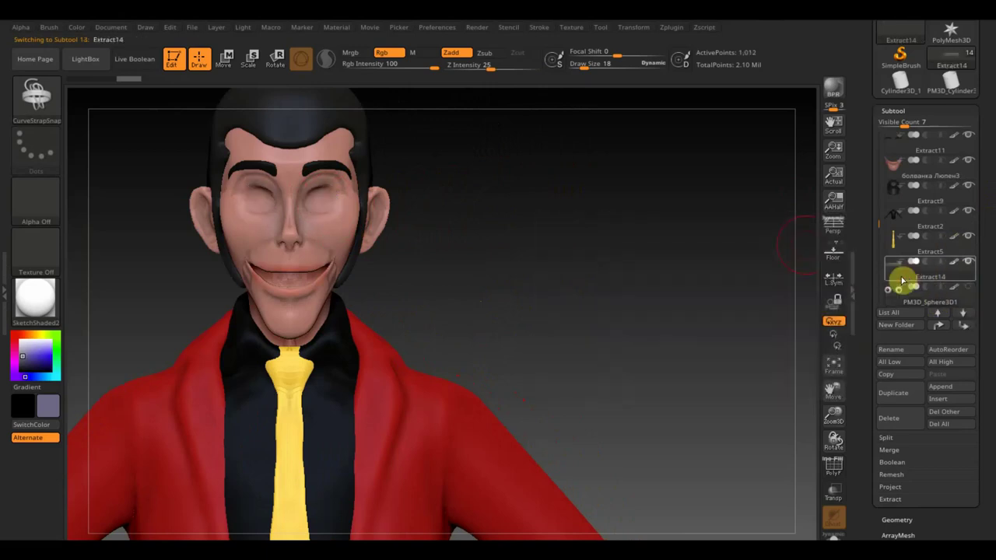
mouse_move(519, 231)
mouse_down()
mouse_move(611, 273)
mouse_move(678, 261)
mouse_up()
mouse_move(742, 249)
mouse_down()
mouse_move(620, 282)
mouse_move(727, 301)
mouse_up()
key(f)
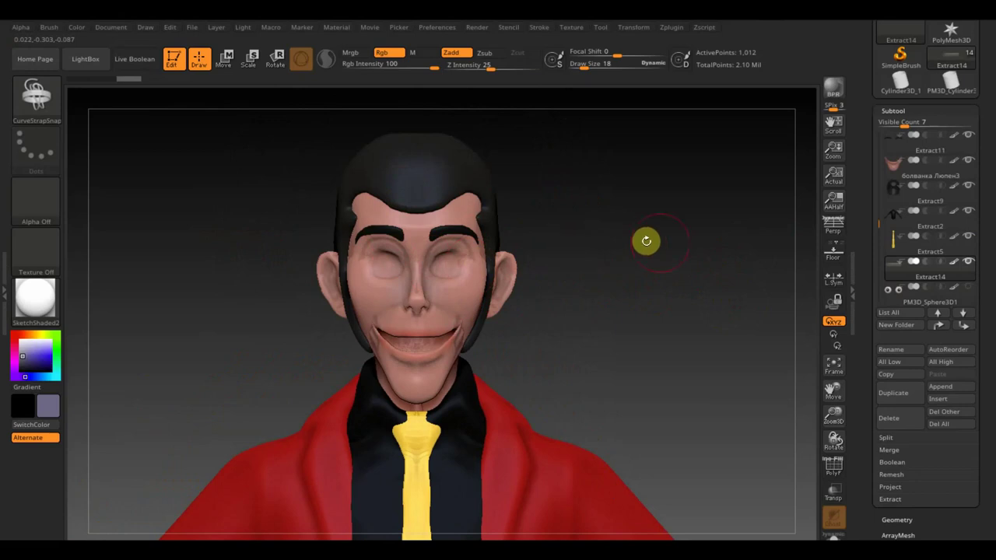
mouse_move(672, 251)
mouse_down()
mouse_move(624, 258)
mouse_move(686, 261)
mouse_up()
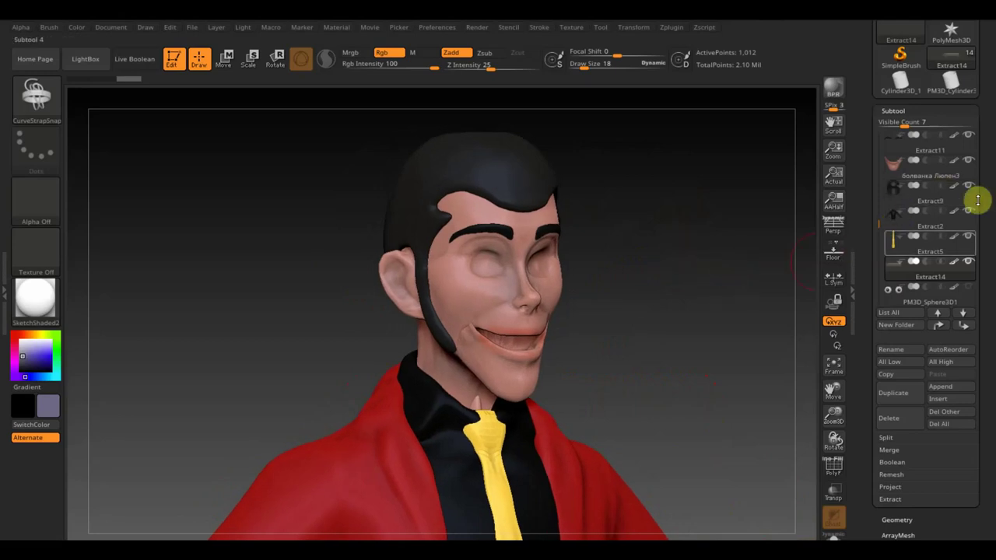
mouse_move(687, 329)
alt+mouse_down()
mouse_move(664, 307)
mouse_move(616, 203)
mouse_move(472, 82)
mouse_move(663, 373)
mouse_move(580, 210)
mouse_move(622, 272)
alt+mouse_up()
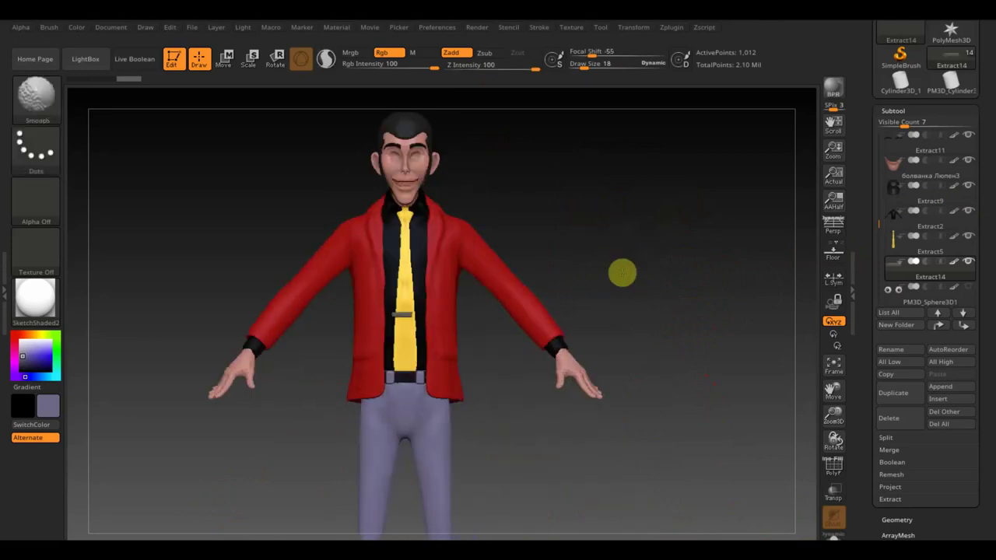
Select Suit_jacket, turn off its red polypaint, hide it, and rotate to view the back.
alt+drag(635, 319, 620, 260)
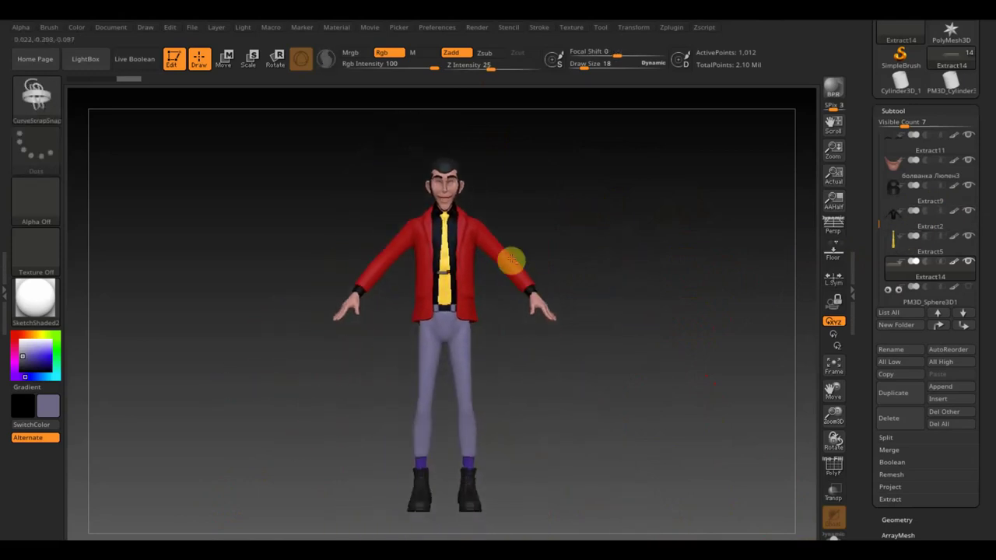
alt+click(509, 259)
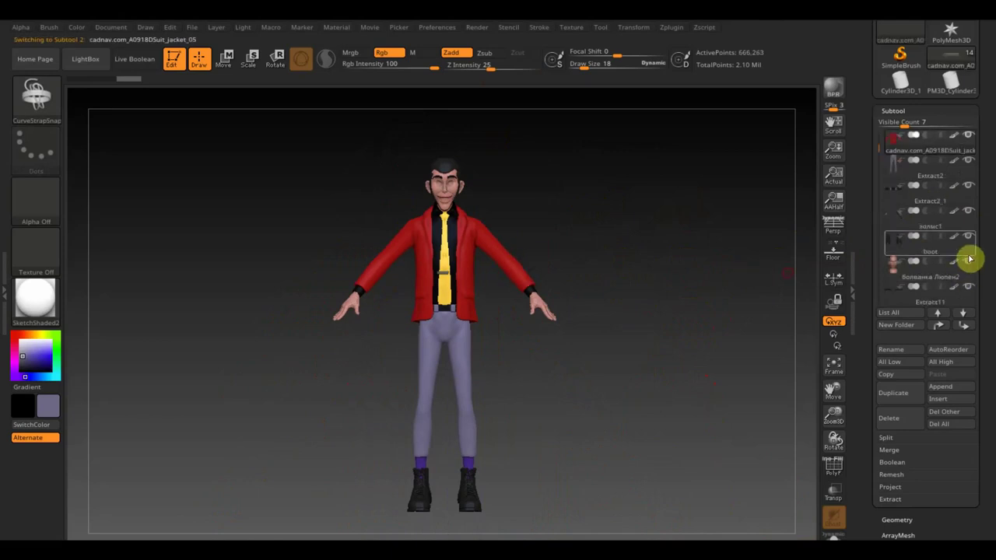
click(972, 138)
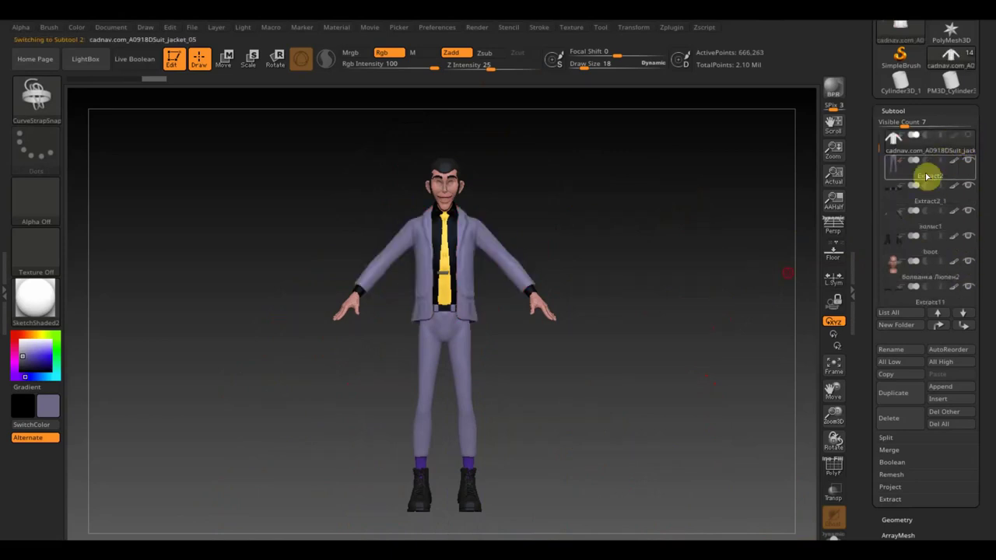
mouse_move(718, 291)
mouse_down()
mouse_move(714, 305)
mouse_move(755, 311)
mouse_move(833, 300)
mouse_move(724, 316)
mouse_up()
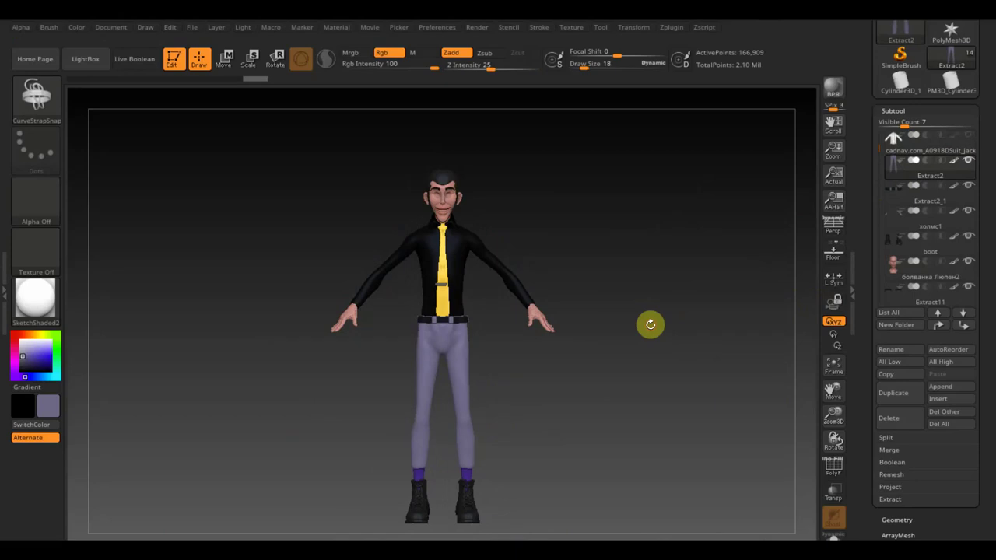
mouse_move(650, 324)
mouse_down()
mouse_move(651, 345)
mouse_move(611, 351)
mouse_move(583, 340)
mouse_move(518, 353)
mouse_move(682, 343)
mouse_move(697, 385)
mouse_move(604, 371)
mouse_move(567, 350)
mouse_move(691, 343)
mouse_up()
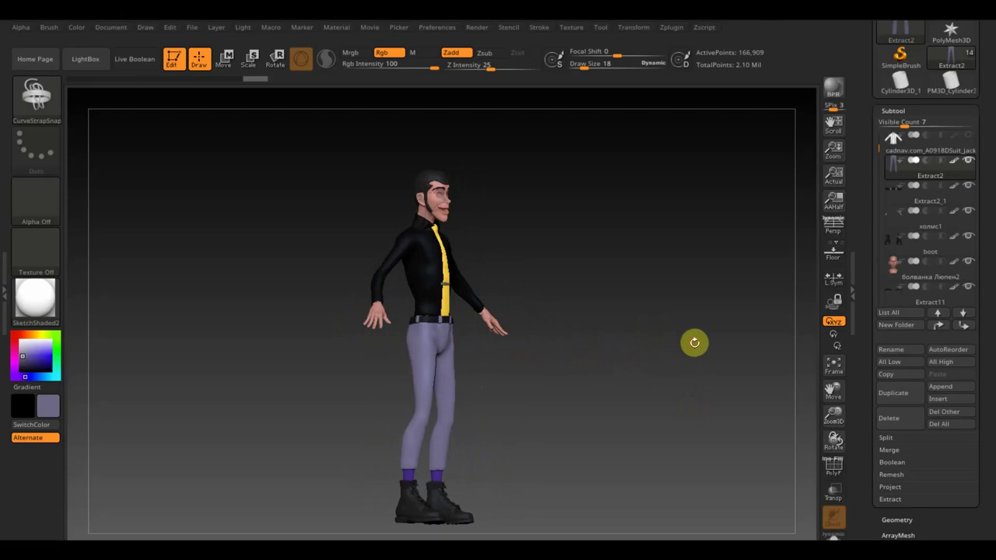